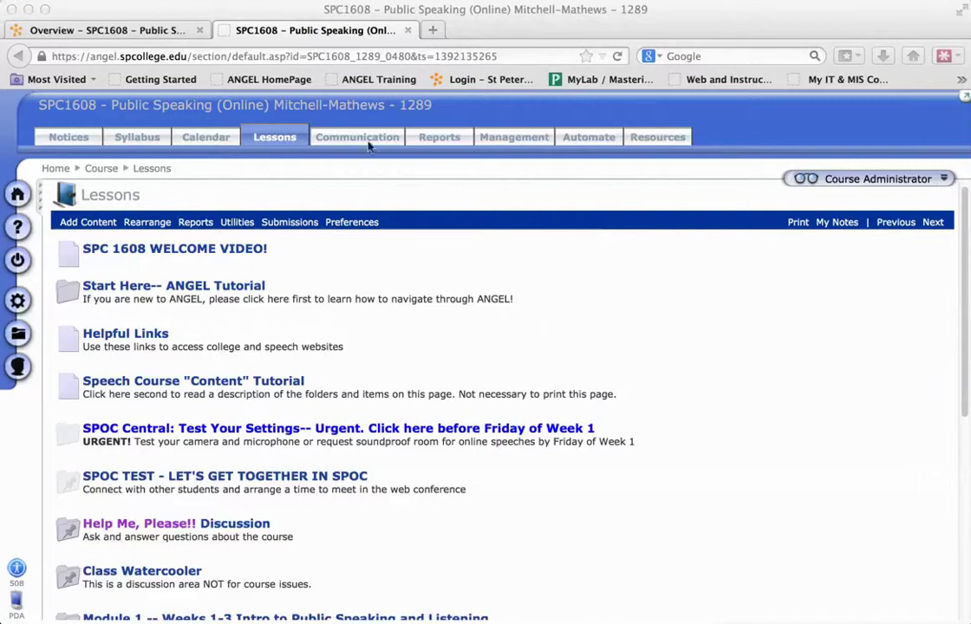
# Scroll through the ANGEL lessons list to review its lessons.
pyautogui.click(417, 276)
pyautogui.moveTo(225, 476)
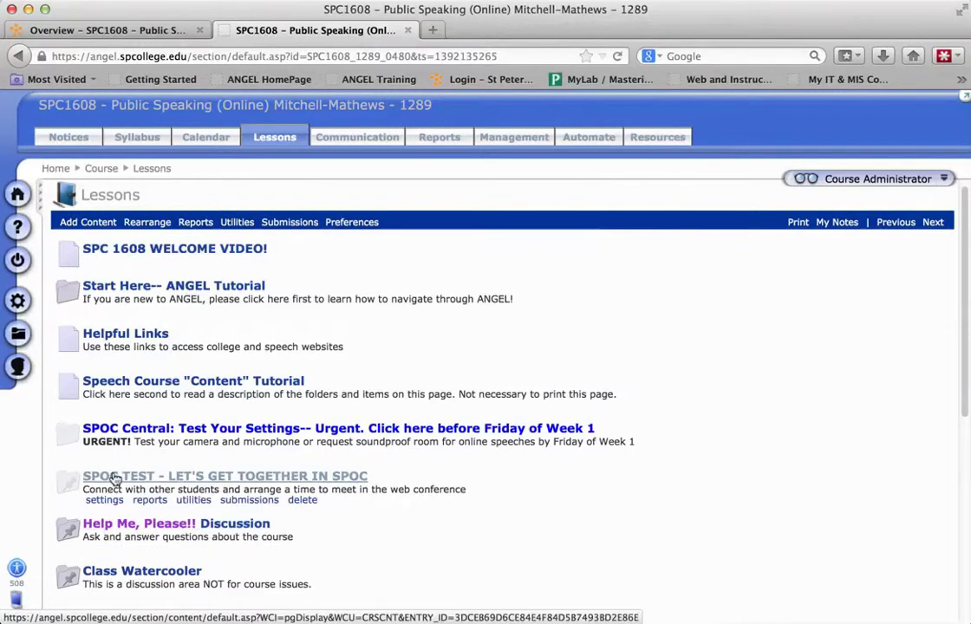
pyautogui.scroll(-1, 95, 520)
pyautogui.scroll(-1, 121, 529)
pyautogui.scroll(-1, 125, 533)
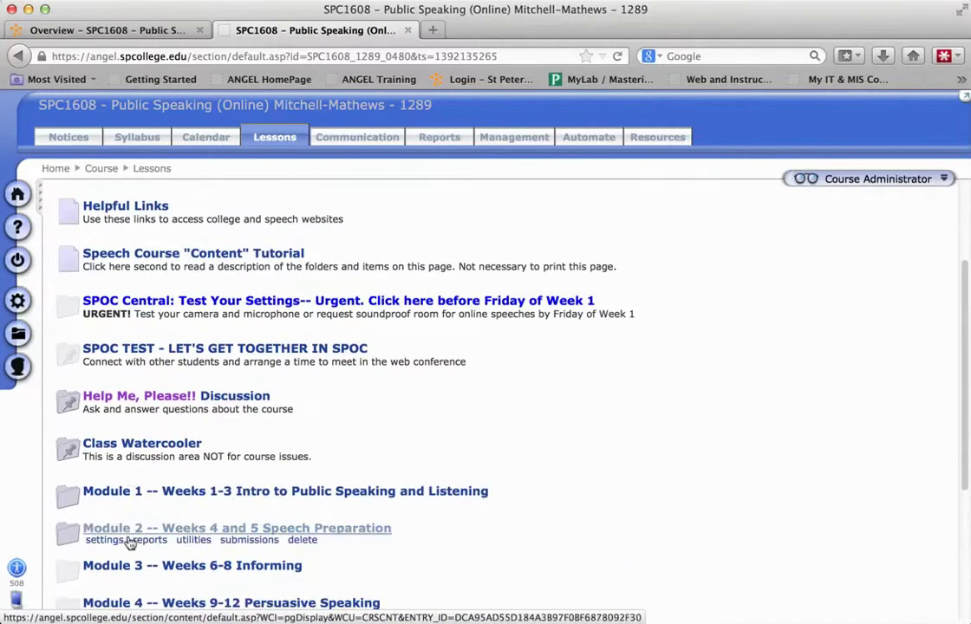
pyautogui.scroll(3, 130, 520)
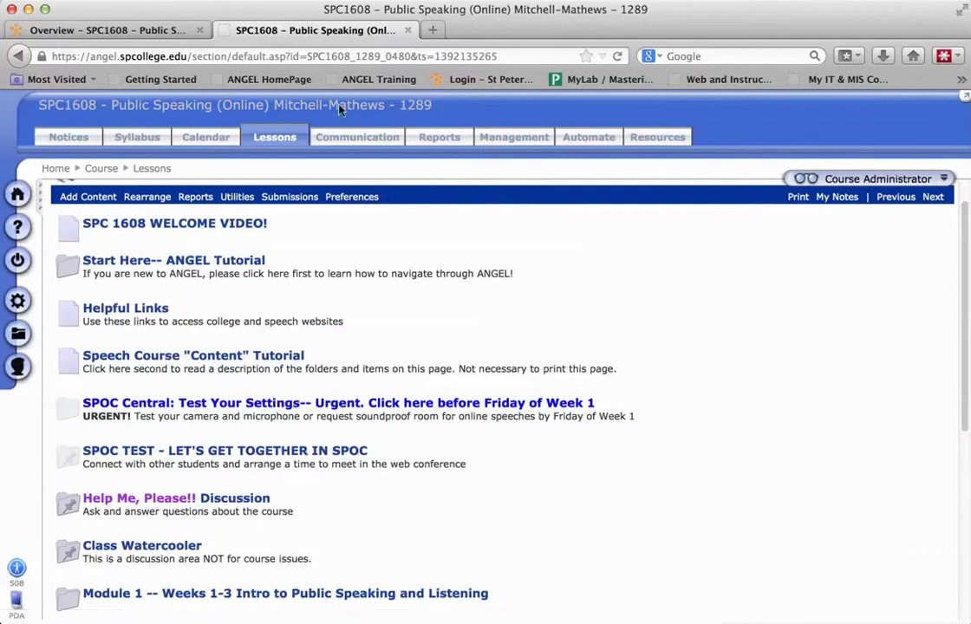
# Review D2L's 87 converted Table of Contents items against the ANGEL lessons.
pyautogui.click(94, 31)
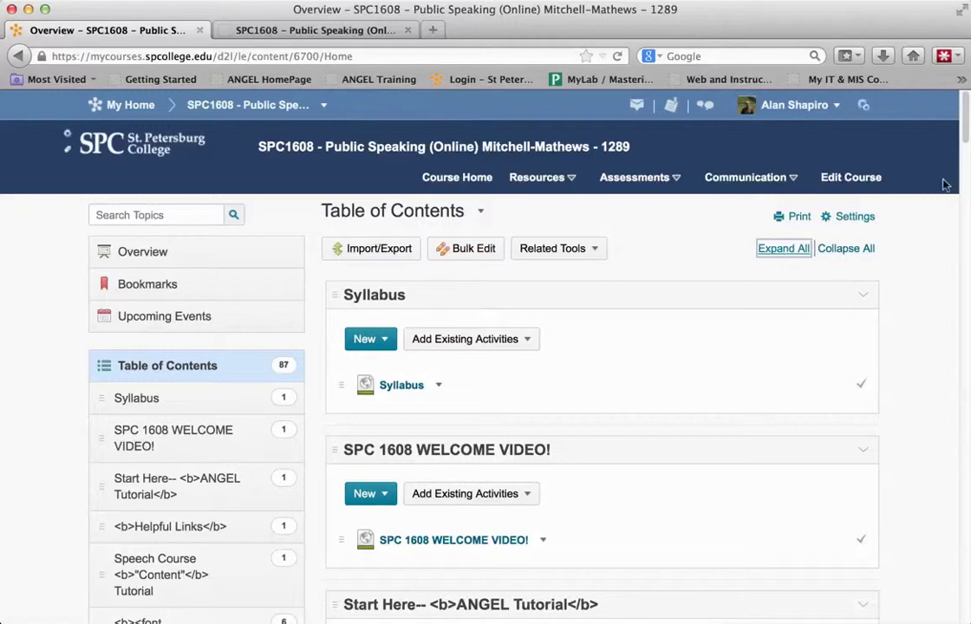
pyautogui.moveTo(964, 117); pyautogui.dragTo(966, 137)
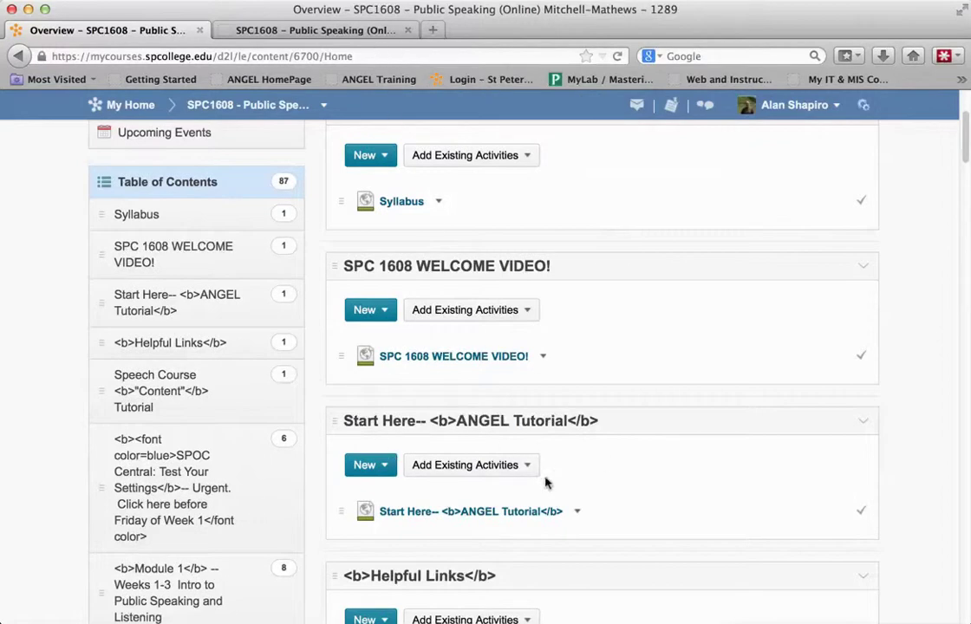
pyautogui.click(289, 31)
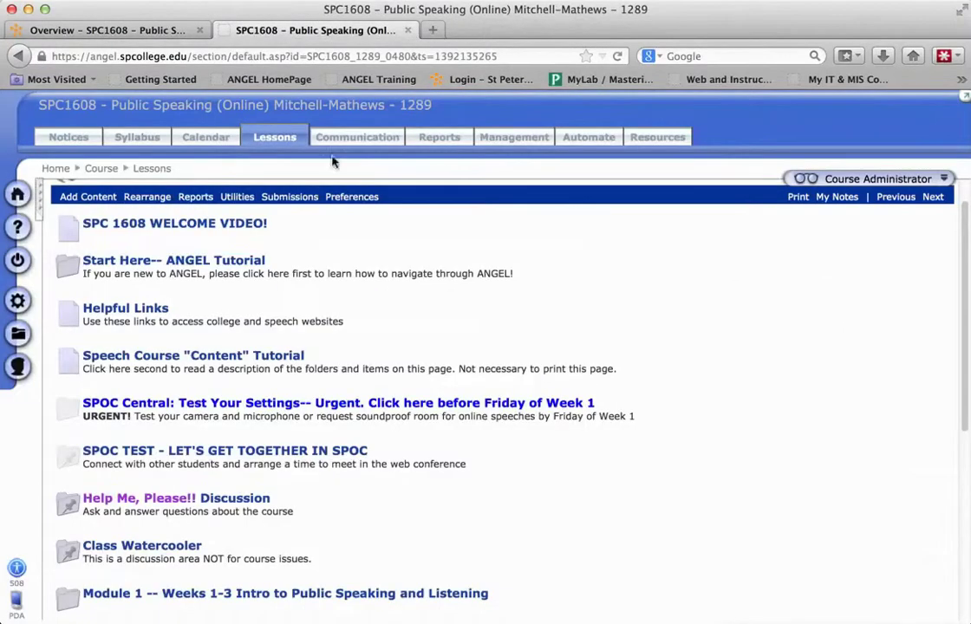
pyautogui.click(147, 30)
pyautogui.scroll(1, 550, 240)
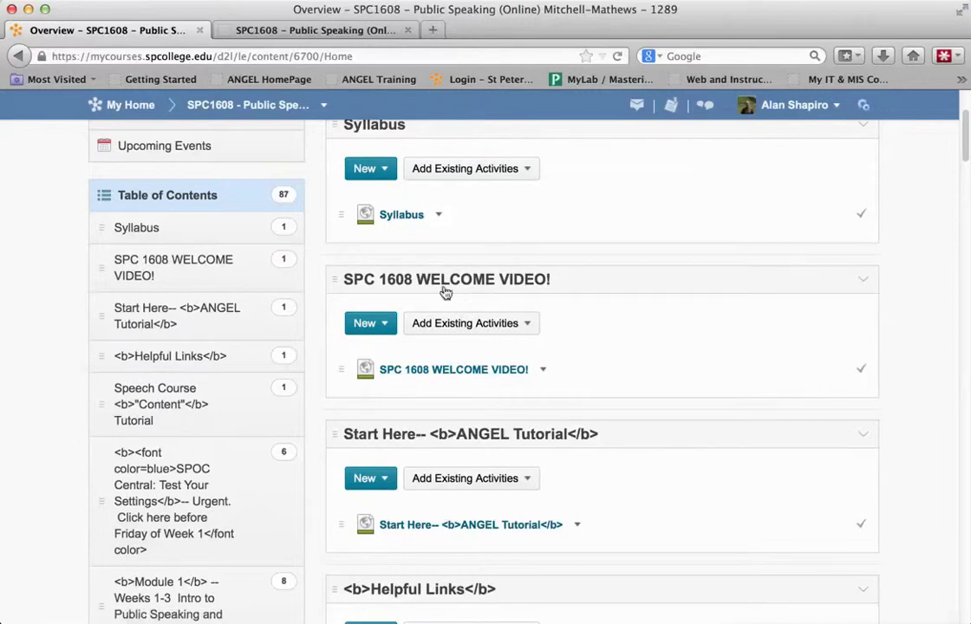
pyautogui.moveTo(964, 134); pyautogui.dragTo(964, 221)
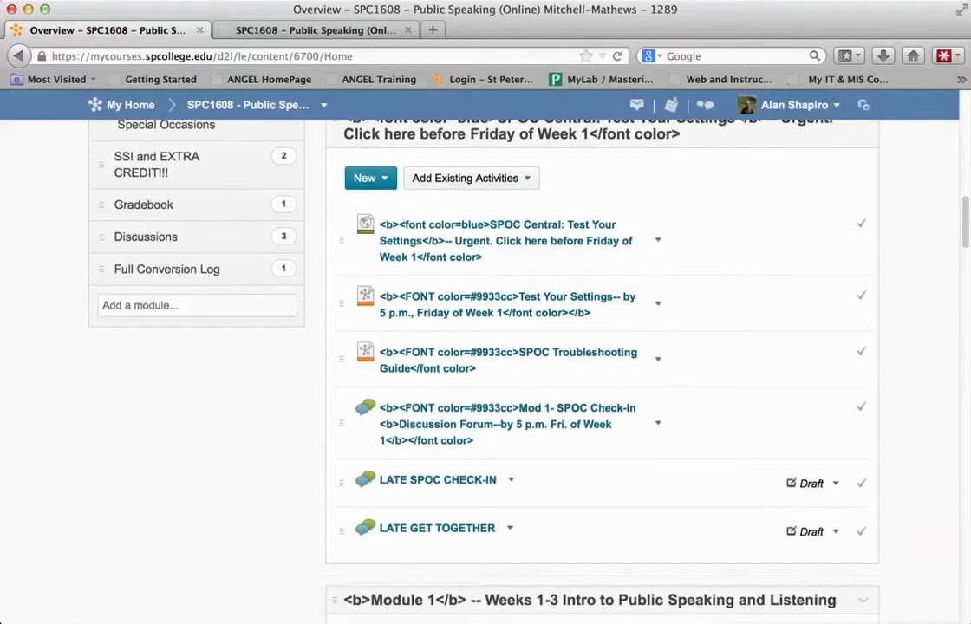
pyautogui.moveTo(964, 221); pyautogui.dragTo(964, 123)
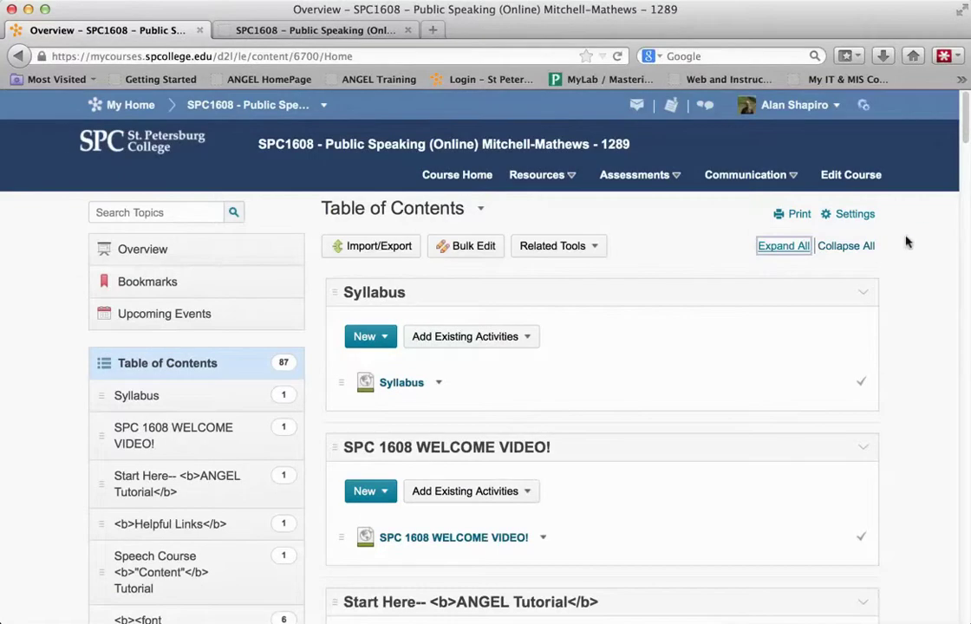
# Collapse all modules, expanding Discussions briefly to confirm it holds SPOC TEST.
pyautogui.click(846, 246)
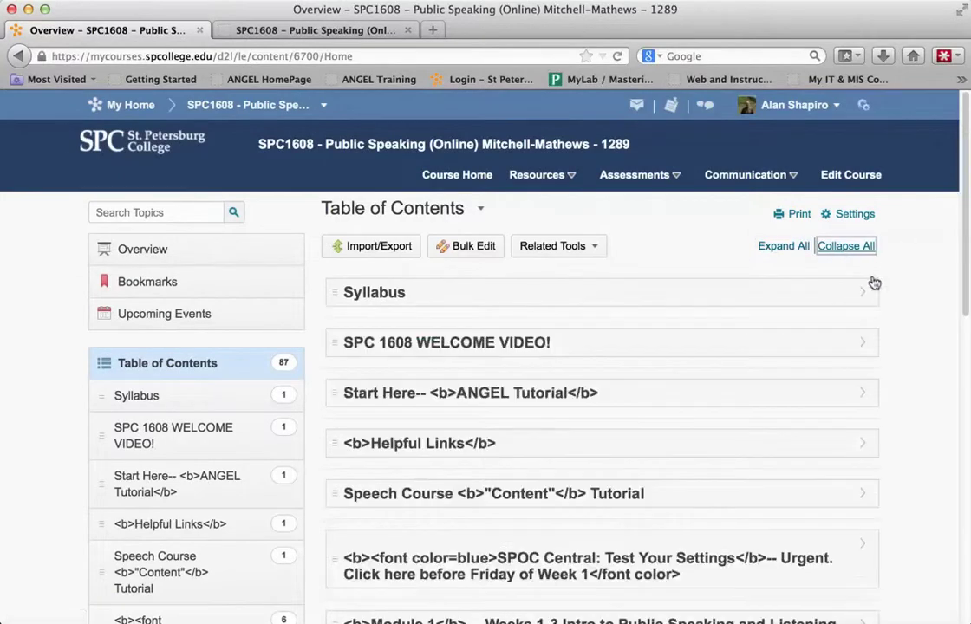
pyautogui.moveTo(968, 200)
pyautogui.mouseDown()
pyautogui.moveTo(949, 385)
pyautogui.moveTo(956, 453)
pyautogui.mouseUp()
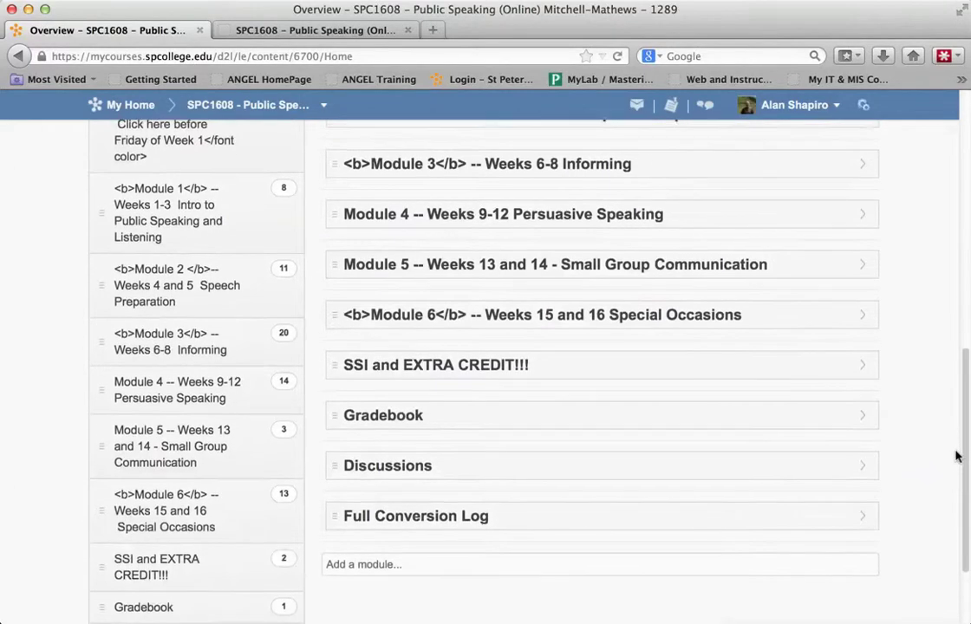
pyautogui.click(863, 464)
pyautogui.scroll(-2, 860, 472)
pyautogui.scroll(-4, 537, 533)
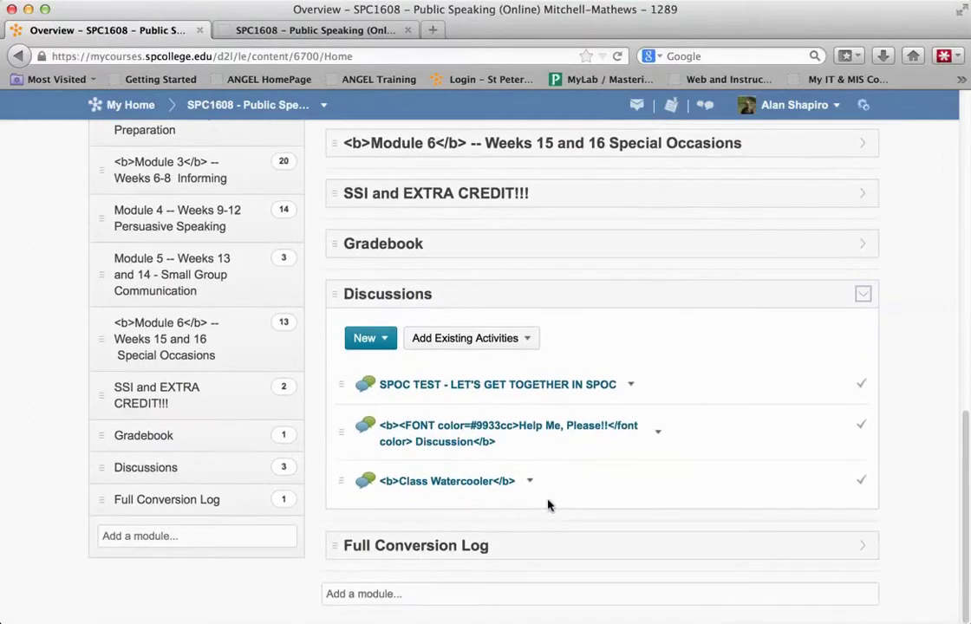
pyautogui.click(865, 296)
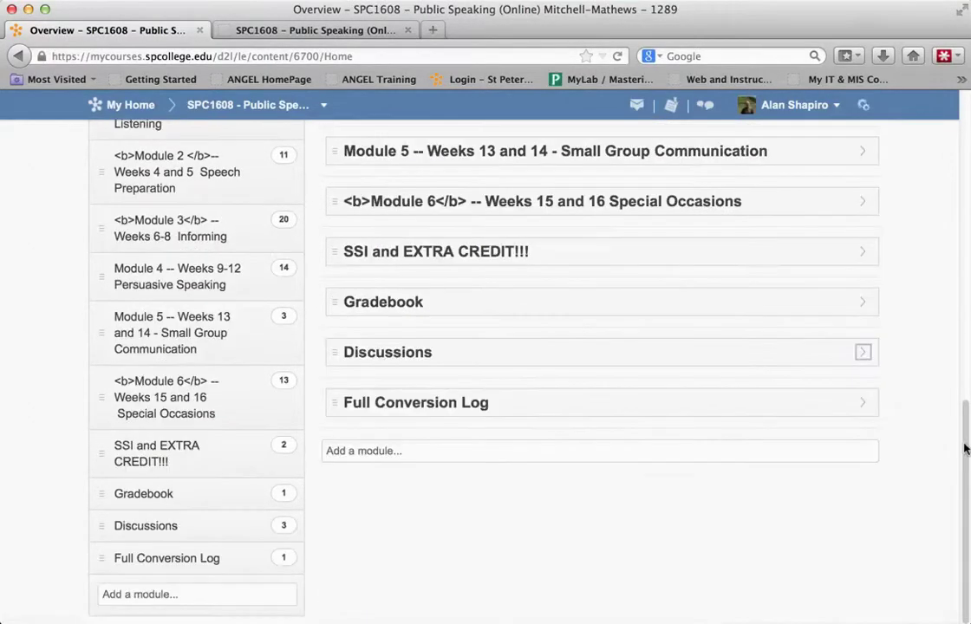
pyautogui.moveTo(964, 448)
pyautogui.mouseDown()
pyautogui.moveTo(963, 407)
pyautogui.moveTo(964, 446)
pyautogui.mouseUp()
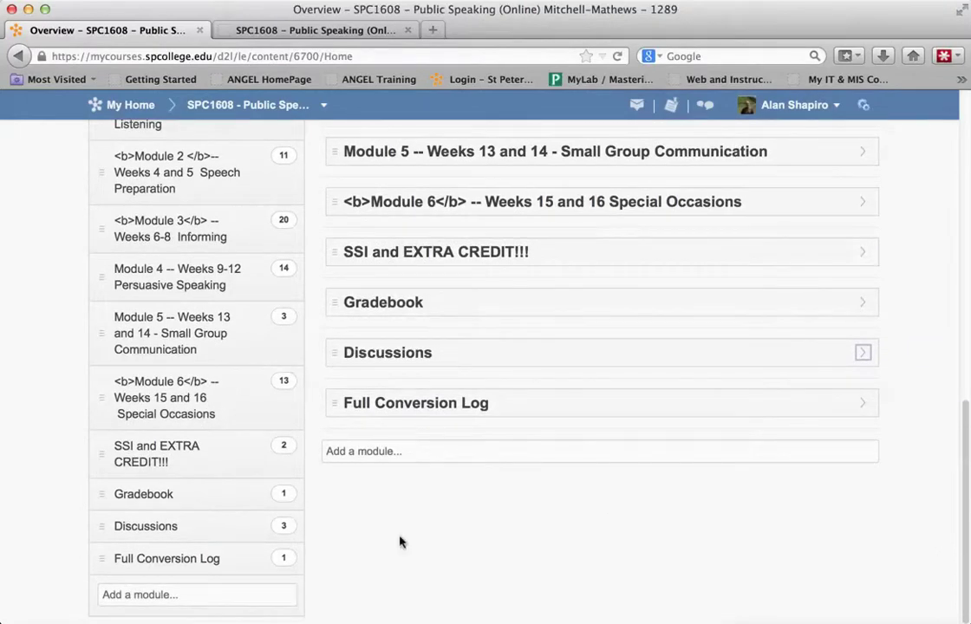
pyautogui.click(198, 589)
pyautogui.write('Important Stuff')
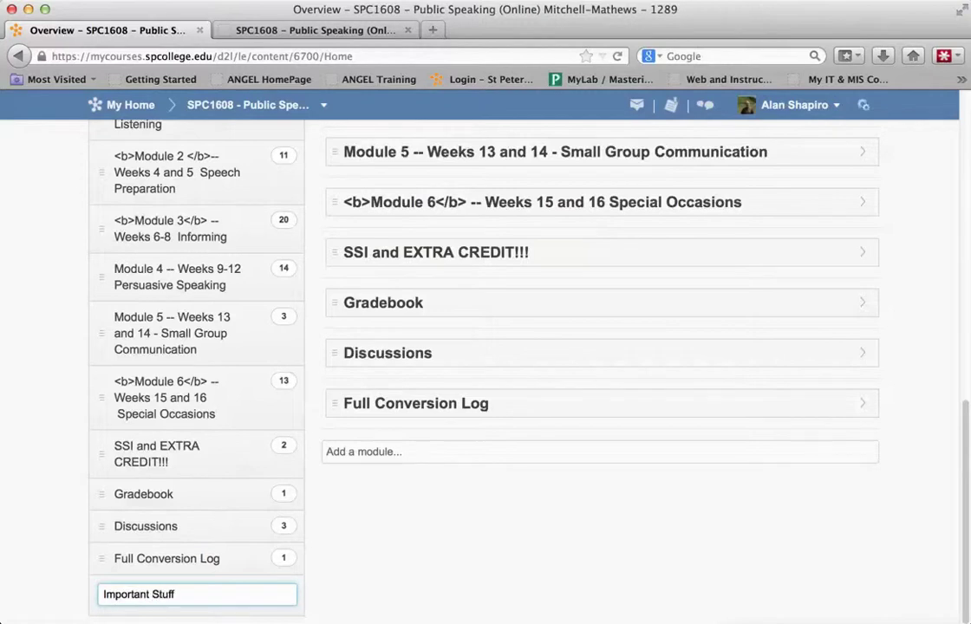
# Create a new course module named 'Important Stuff'.
pyautogui.scroll(8, 139, 384)
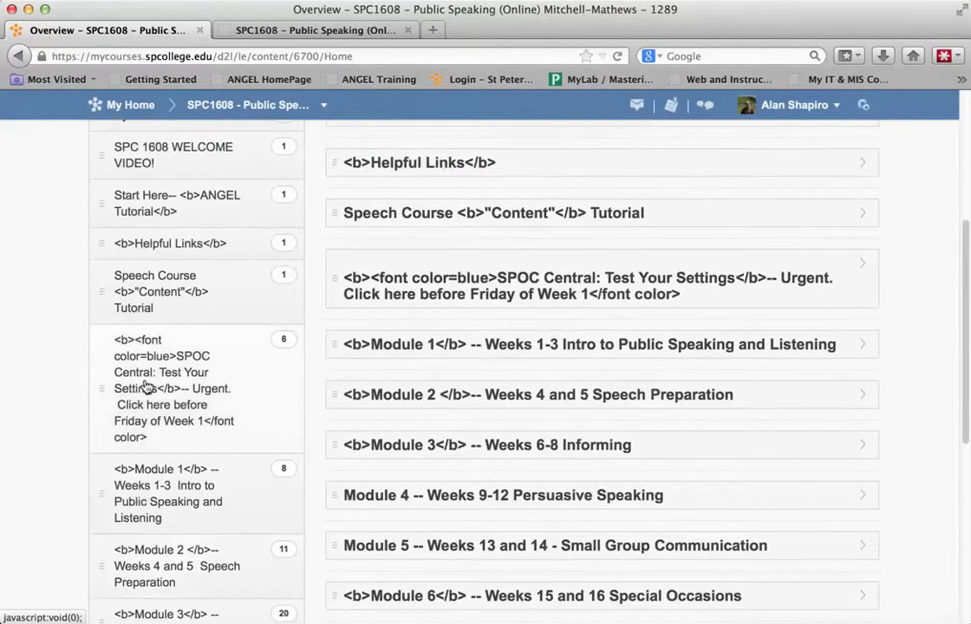
pyautogui.scroll(3, 184, 235)
pyautogui.scroll(-10, 174, 329)
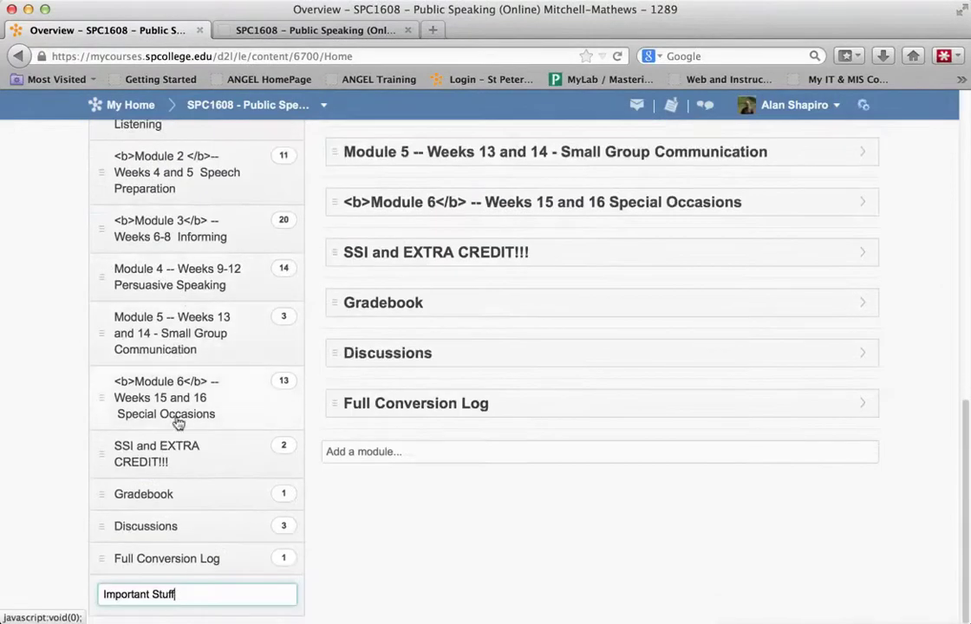
pyautogui.press('Return')
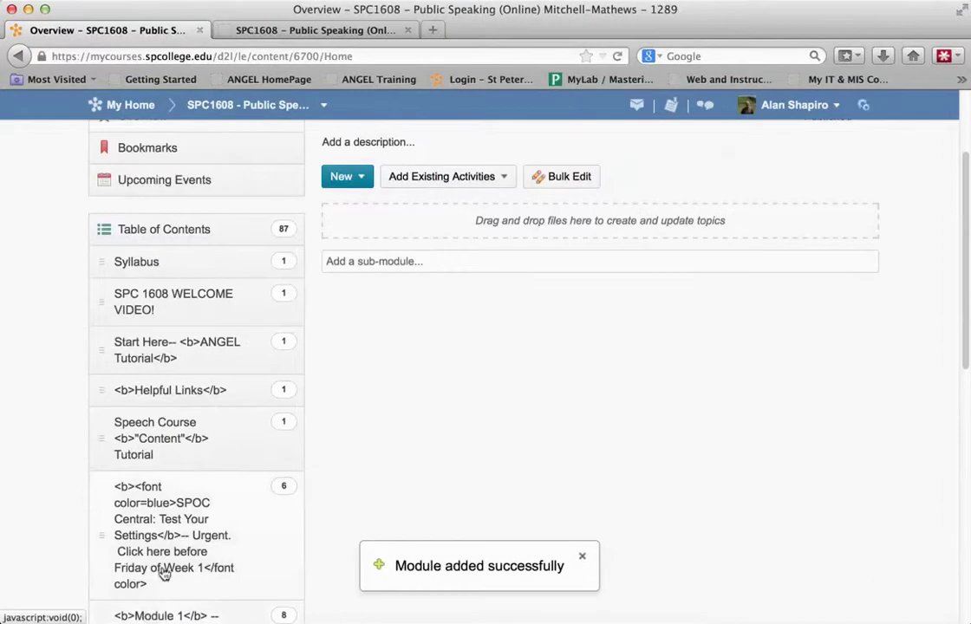
# Drag Important Stuff up the module list to just below Syllabus.
pyautogui.scroll(3, 165, 568)
pyautogui.scroll(-4, 170, 564)
pyautogui.scroll(-5, 169, 562)
pyautogui.scroll(-3, 186, 563)
pyautogui.scroll(-2, 204, 568)
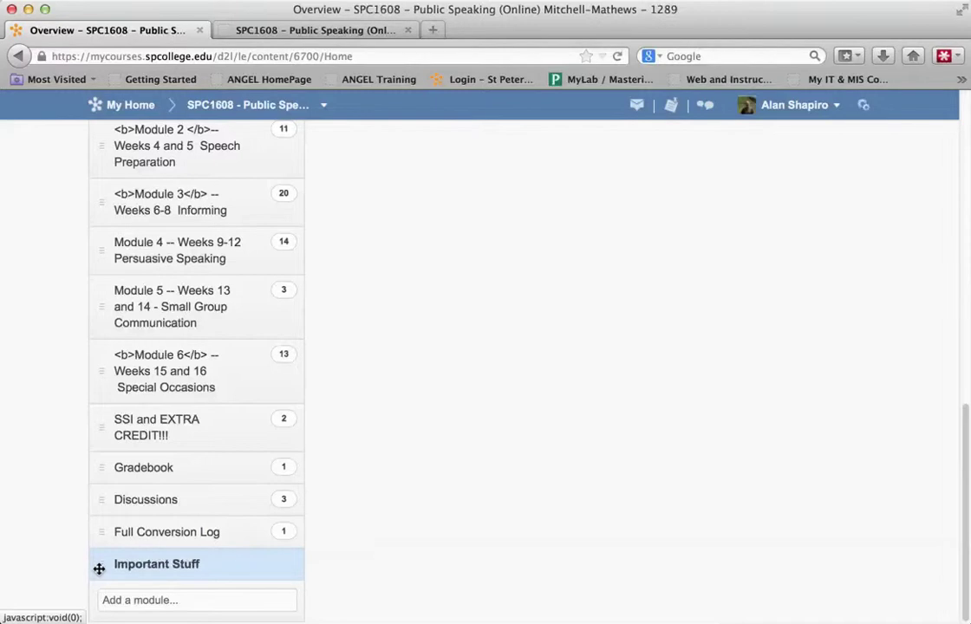
pyautogui.moveTo(100, 567)
pyautogui.mouseDown()
pyautogui.moveTo(99, 221)
pyautogui.moveTo(113, 115)
pyautogui.moveTo(89, 238)
pyautogui.moveTo(99, 237)
pyautogui.moveTo(101, 264)
pyautogui.mouseUp()
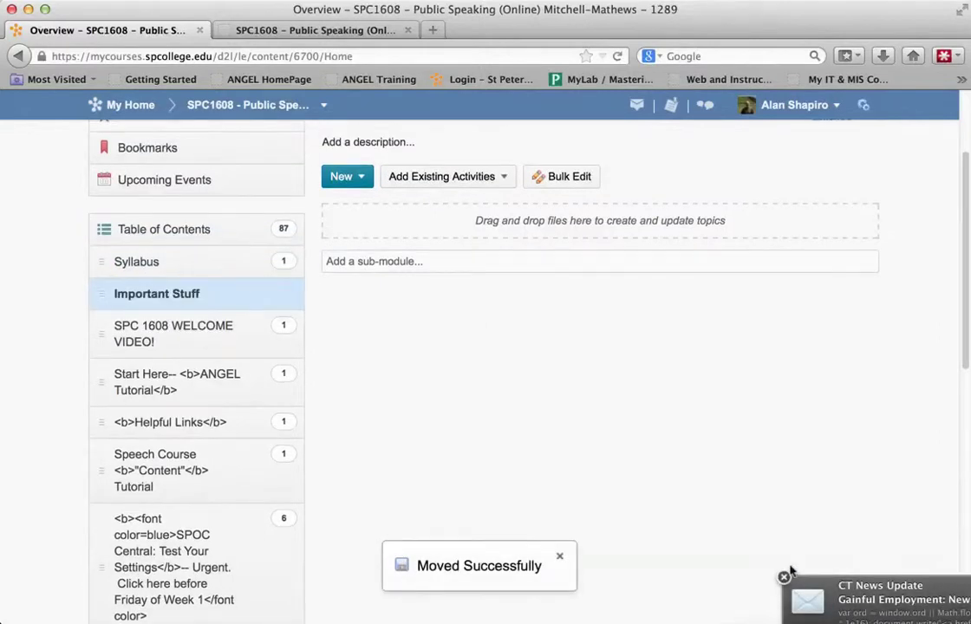
# Dismiss the news update notification and the mail app's menu.
pyautogui.click(784, 576)
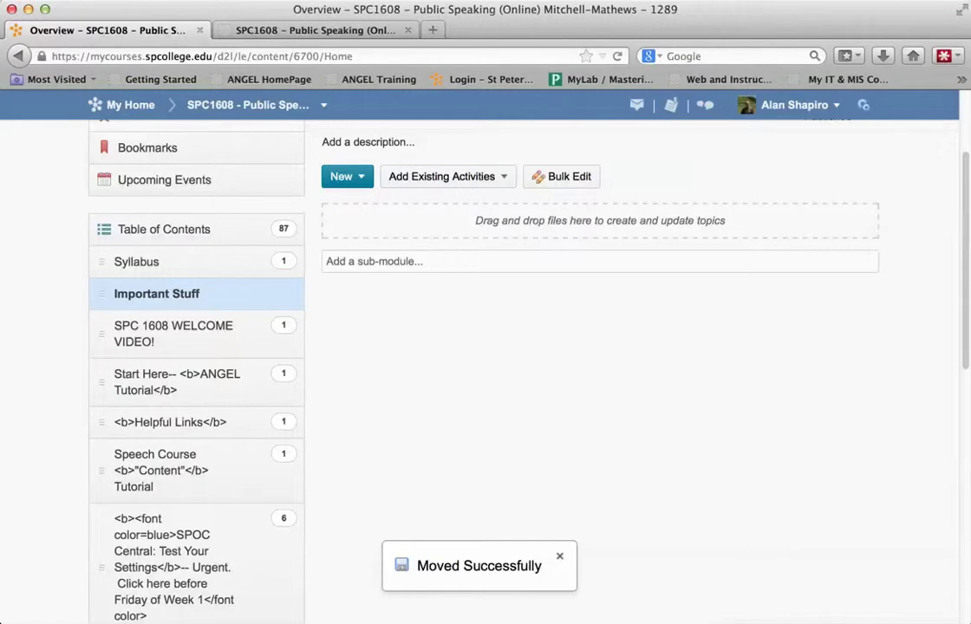
pyautogui.rightClick(318, 622)
pyautogui.press('Escape')
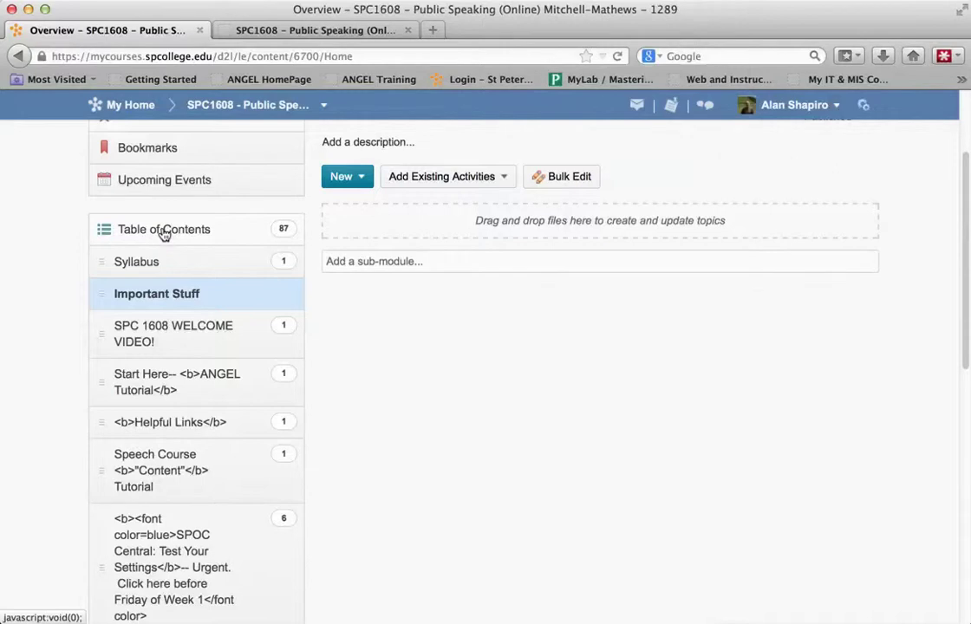
# Show the full Table of Contents with every module collapsed.
pyautogui.click(164, 234)
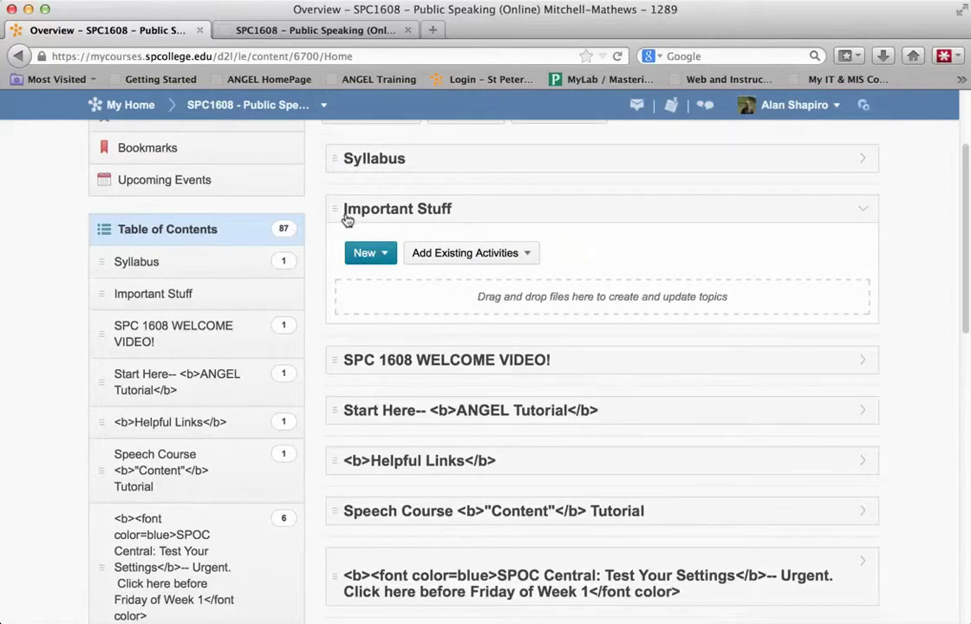
pyautogui.click(863, 210)
pyautogui.moveTo(962, 258); pyautogui.dragTo(959, 214)
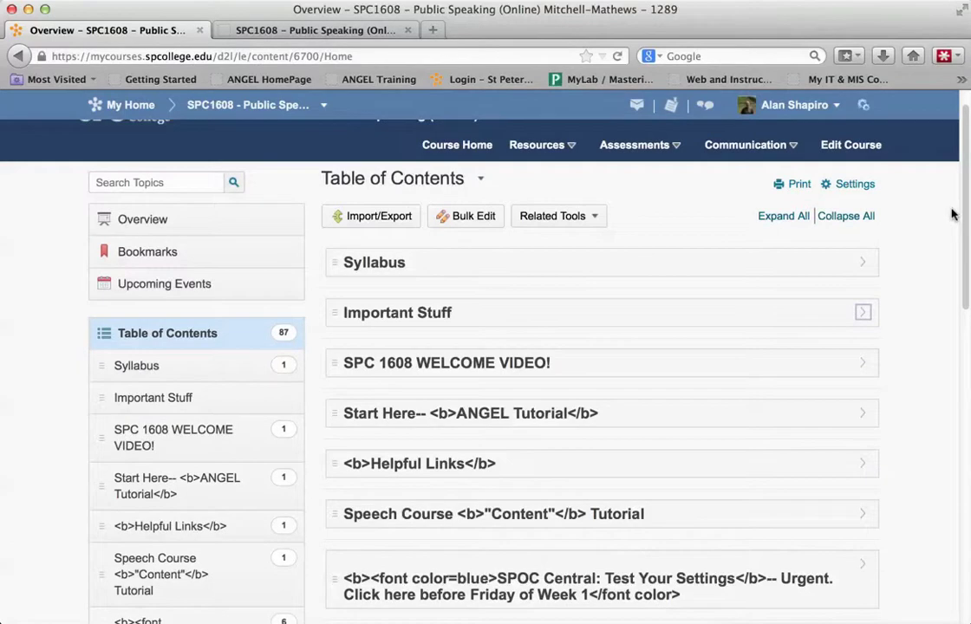
pyautogui.click(846, 216)
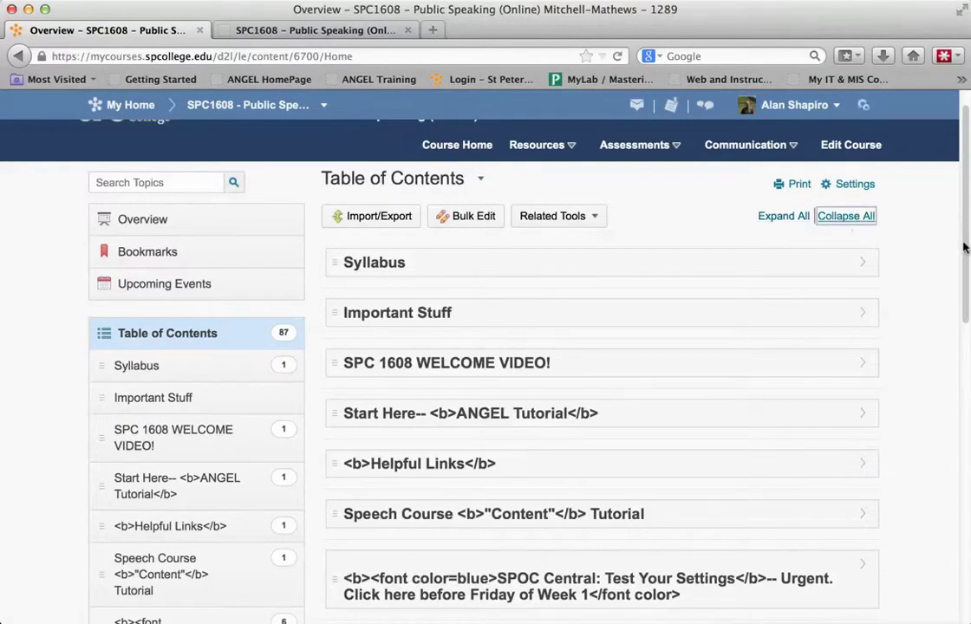
pyautogui.scroll(-2, 965, 252)
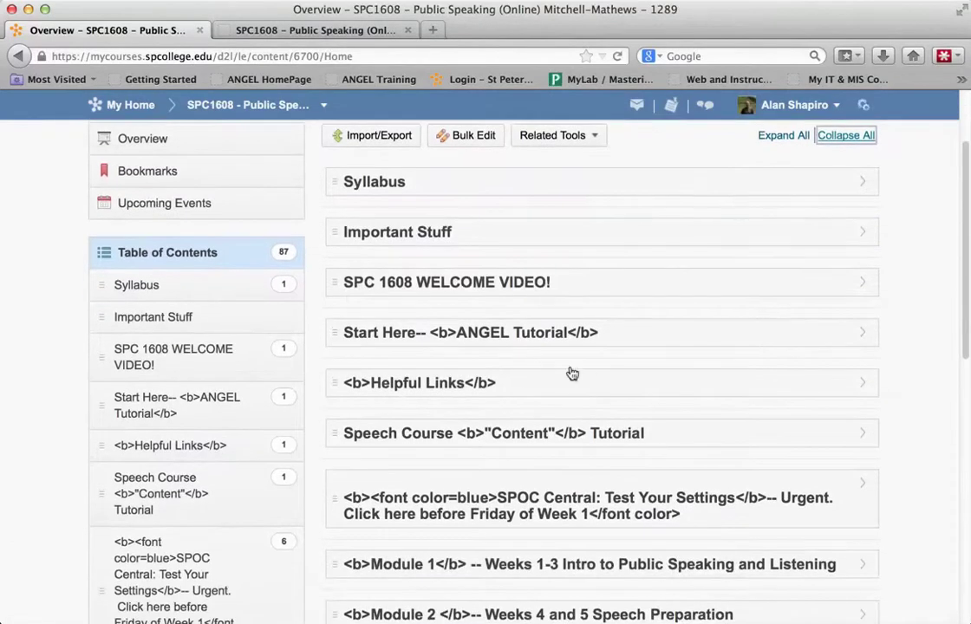
# Move the Start Here ANGEL Tutorial topic into Important Stuff and verify it there.
pyautogui.click(863, 335)
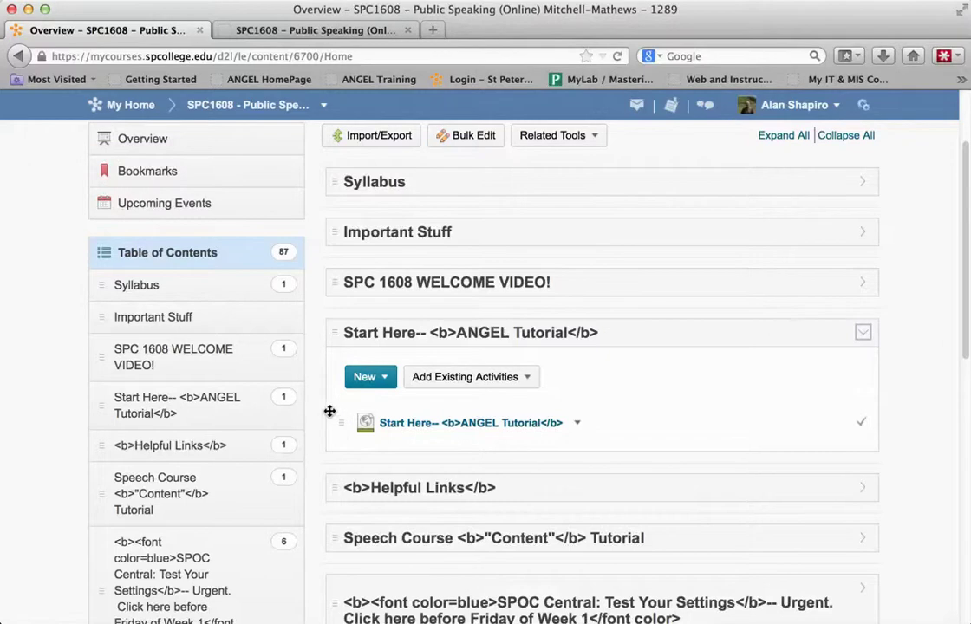
pyautogui.moveTo(329, 411); pyautogui.dragTo(210, 321)
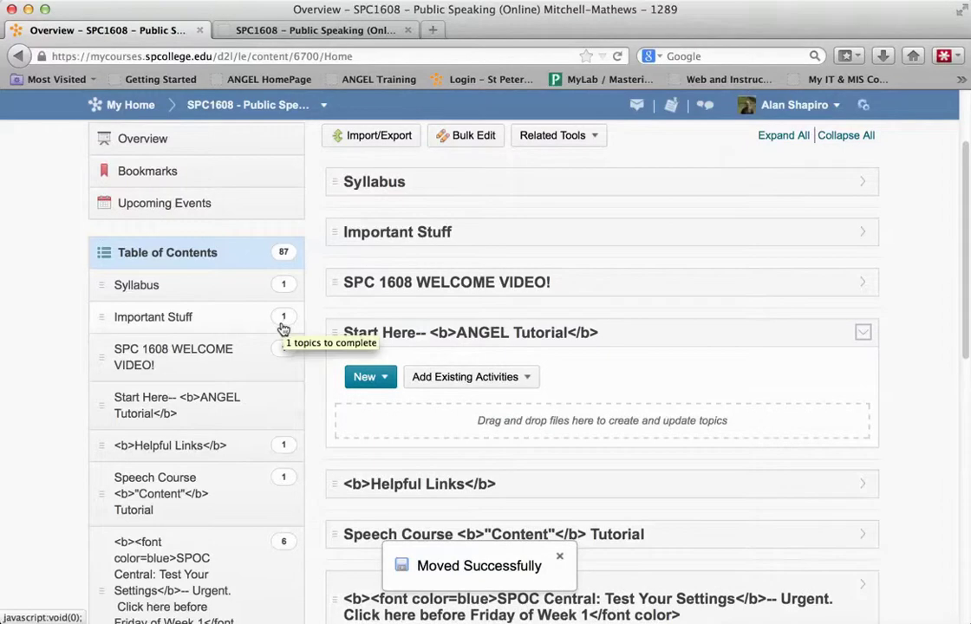
pyautogui.click(863, 232)
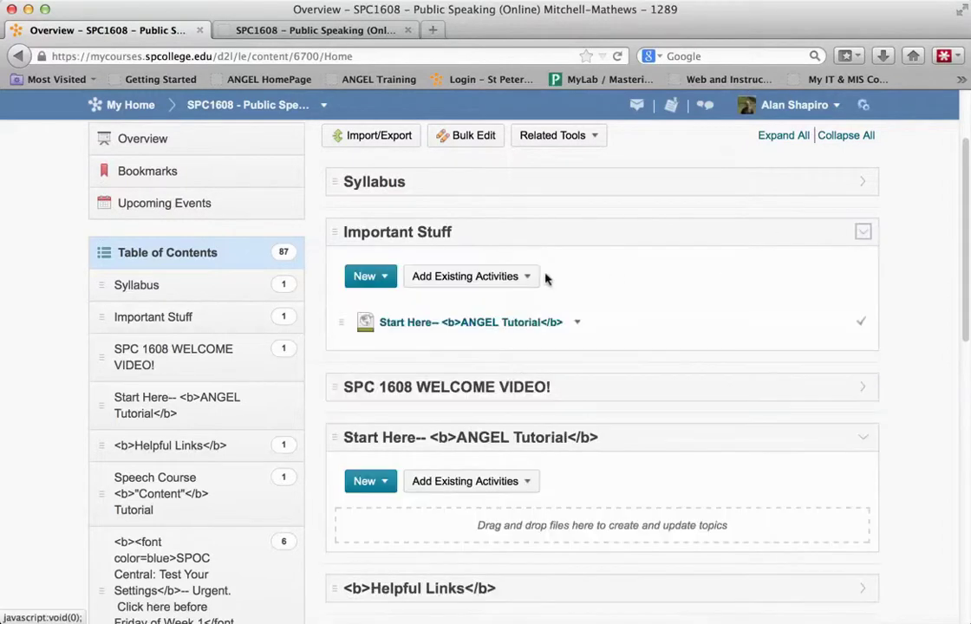
pyautogui.click(869, 235)
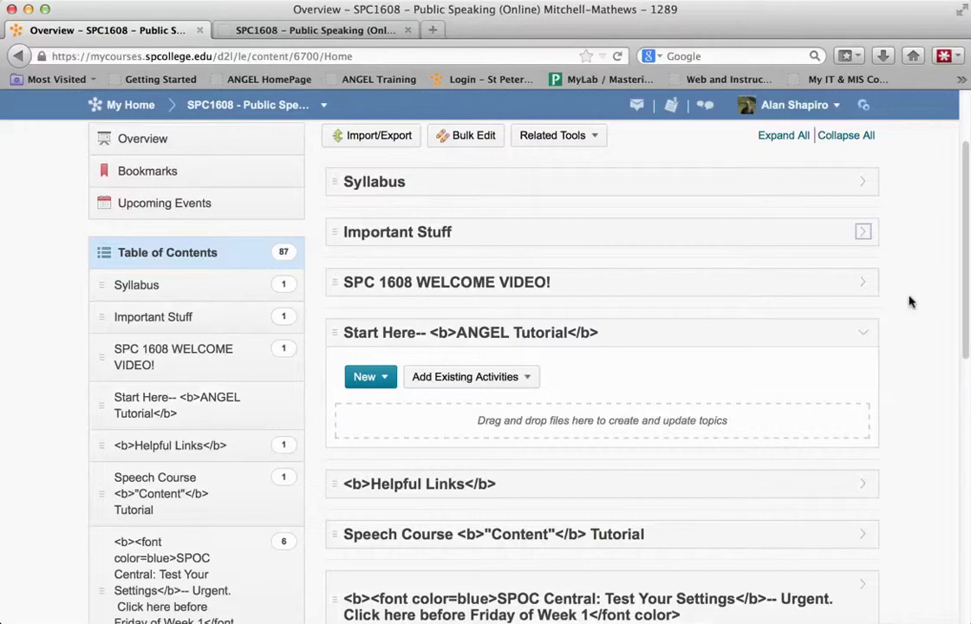
# Move the Helpful Links topic into the Important Stuff module.
pyautogui.click(867, 335)
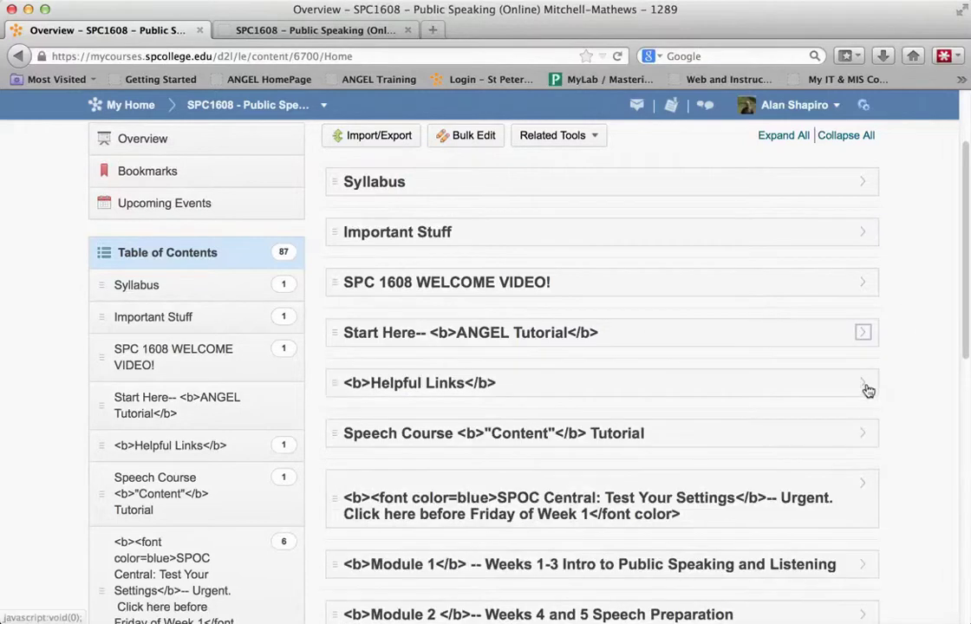
pyautogui.click(864, 387)
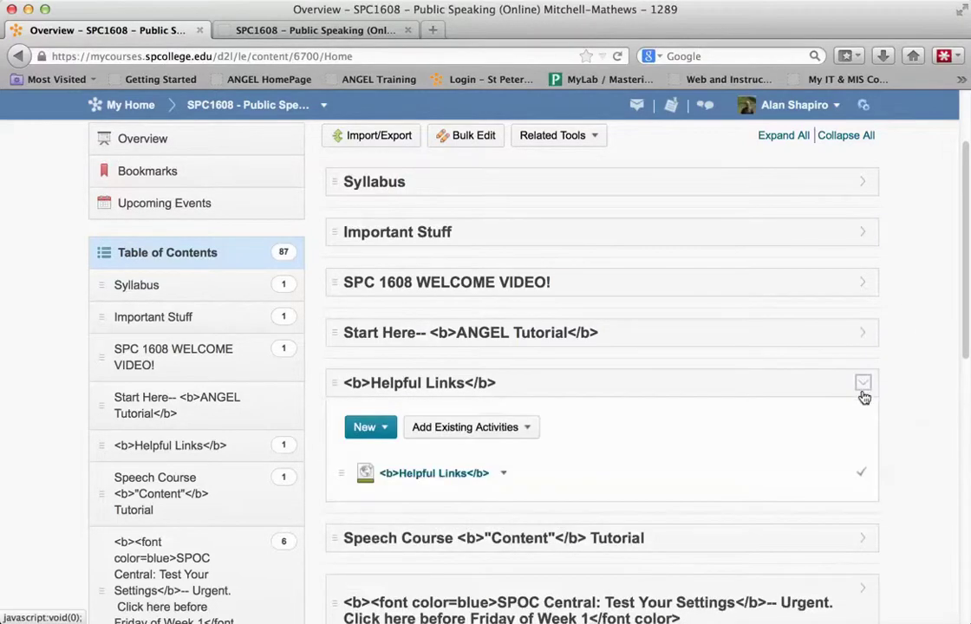
pyautogui.moveTo(336, 468); pyautogui.dragTo(170, 319)
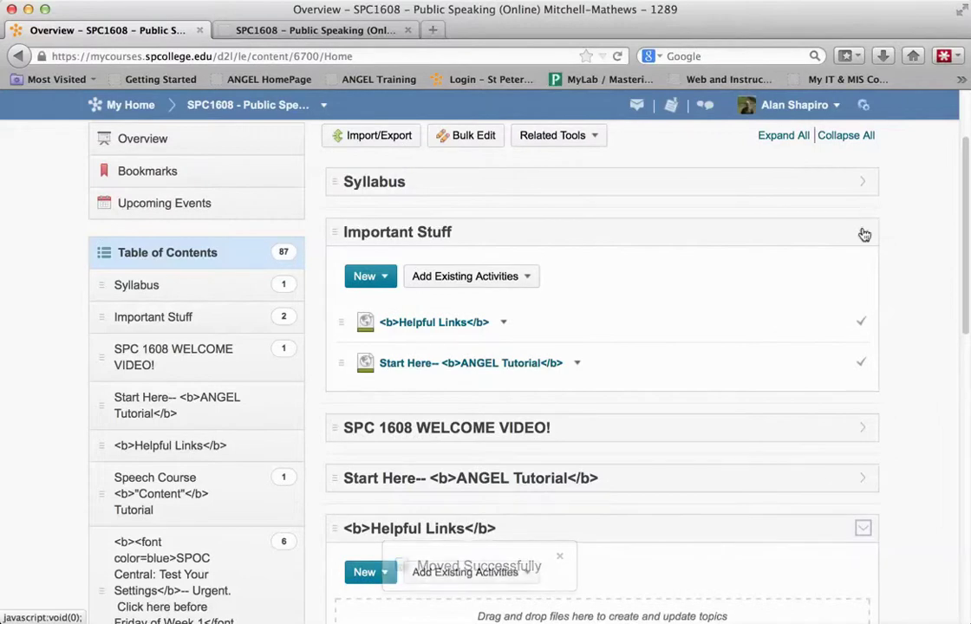
pyautogui.click(862, 231)
pyautogui.click(864, 382)
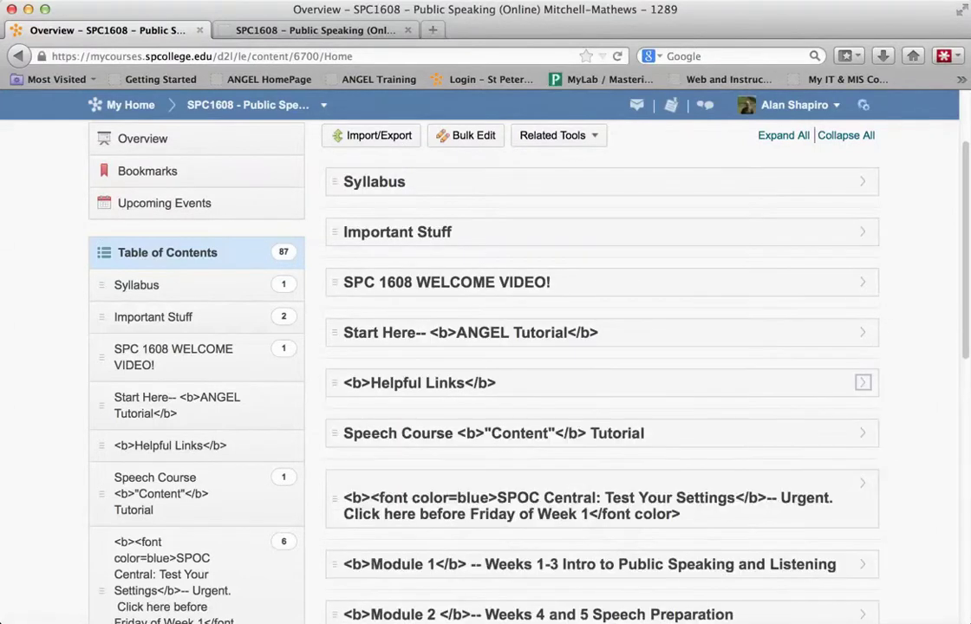
# Expand Discussions and pick up the SPOC TEST discussion toward Important Stuff.
pyautogui.scroll(-5, 966, 321)
pyautogui.scroll(-4, 967, 321)
pyautogui.scroll(-2, 966, 321)
pyautogui.scroll(-3, 967, 321)
pyautogui.click(863, 416)
pyautogui.scroll(1, 636, 359)
pyautogui.scroll(1, 630, 363)
pyautogui.moveTo(342, 571)
pyautogui.mouseDown()
pyautogui.moveTo(184, 113)
pyautogui.moveTo(191, 97)
pyautogui.moveTo(151, 285)
pyautogui.mouseUp()
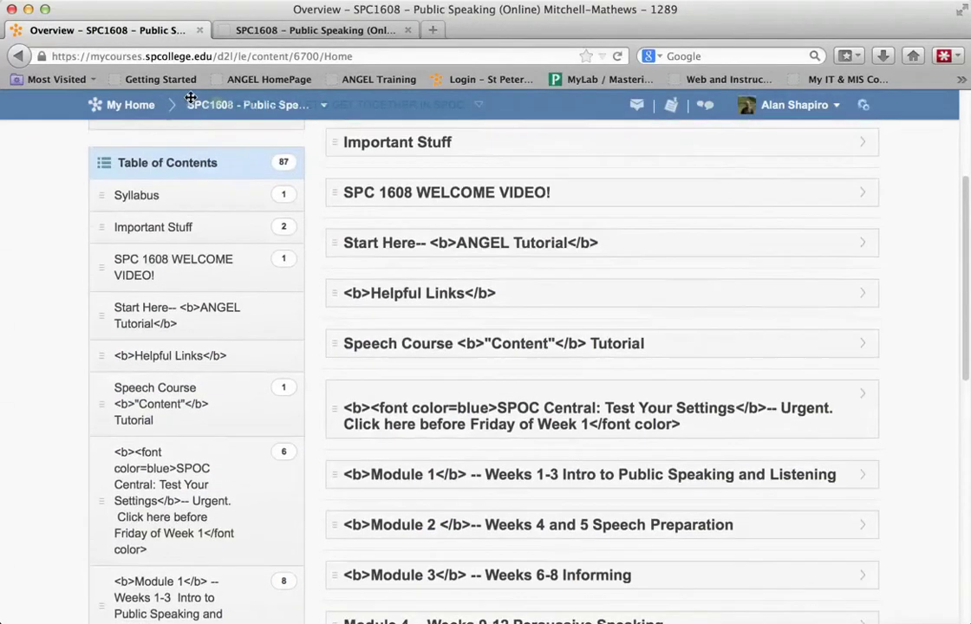
# Drop SPOC TEST into Important Stuff, giving it three topics.
pyautogui.moveTo(151, 284); pyautogui.dragTo(152, 288)
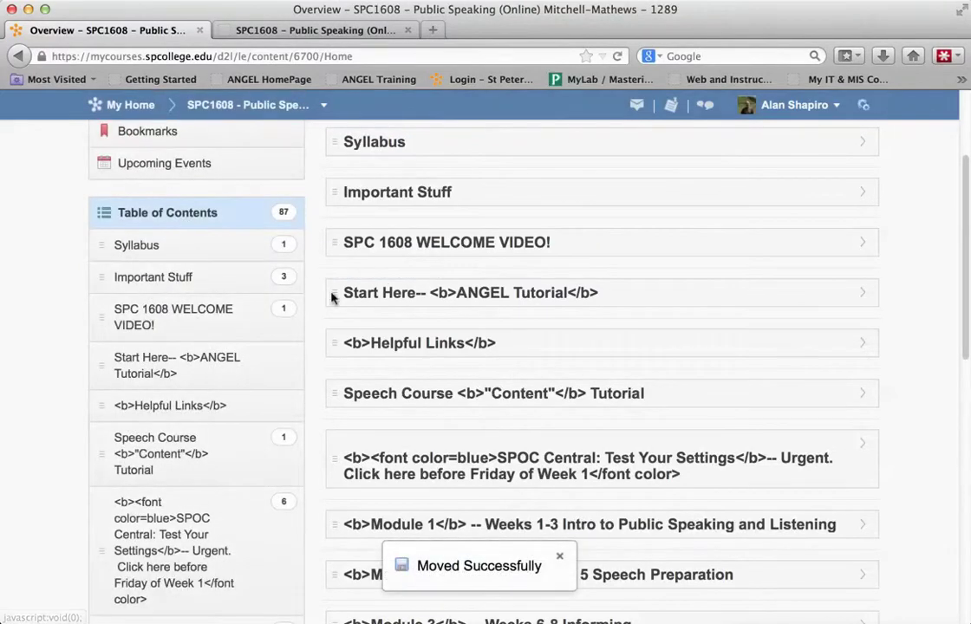
pyautogui.scroll(-5, 330, 298)
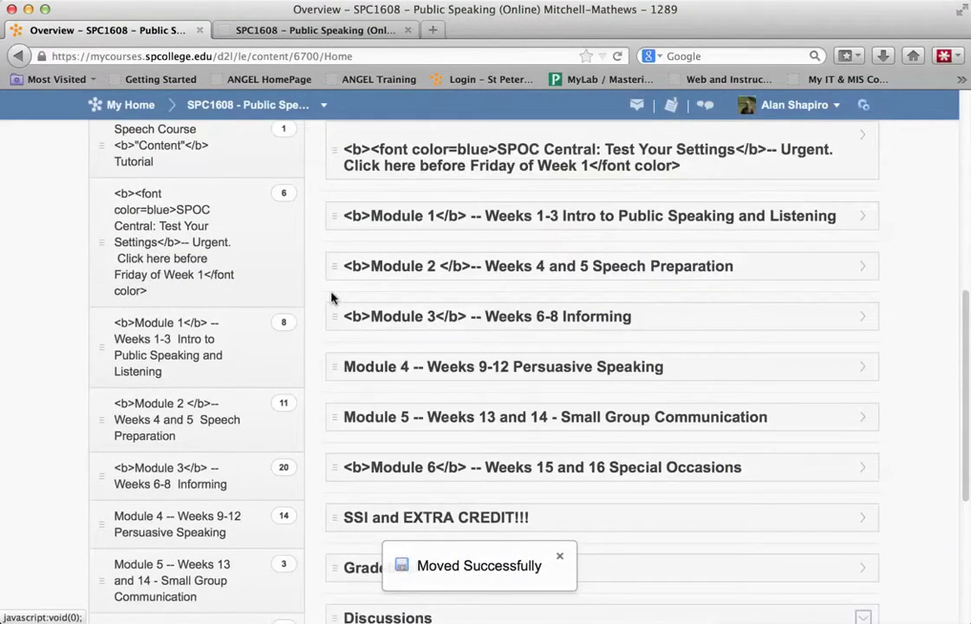
pyautogui.scroll(-3, 293, 307)
pyautogui.scroll(10, 295, 320)
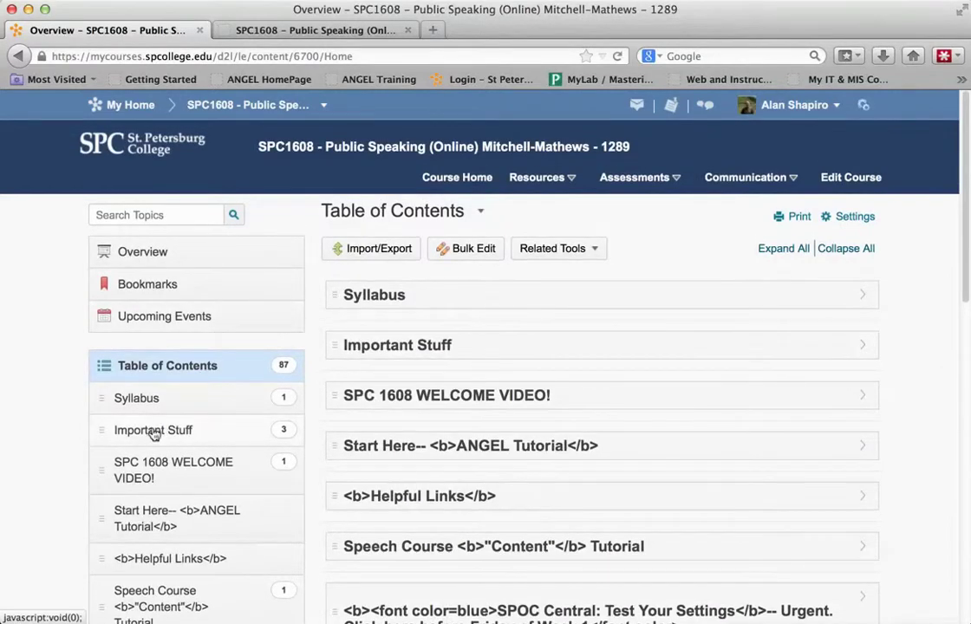
pyautogui.click(153, 431)
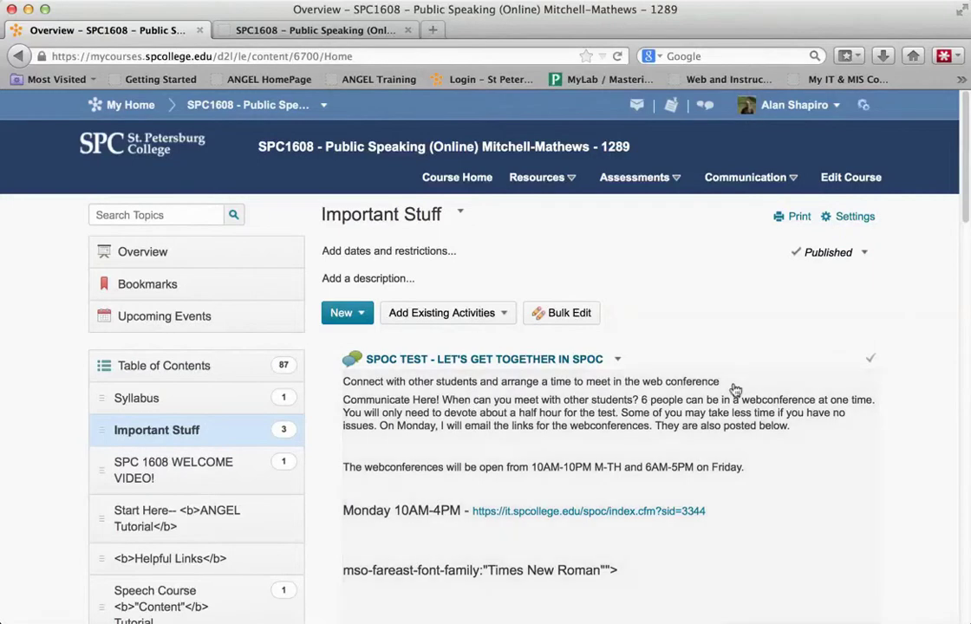
# Drag Helpful Links above the SPOC TEST discussion inside Important Stuff.
pyautogui.scroll(-1, 885, 473)
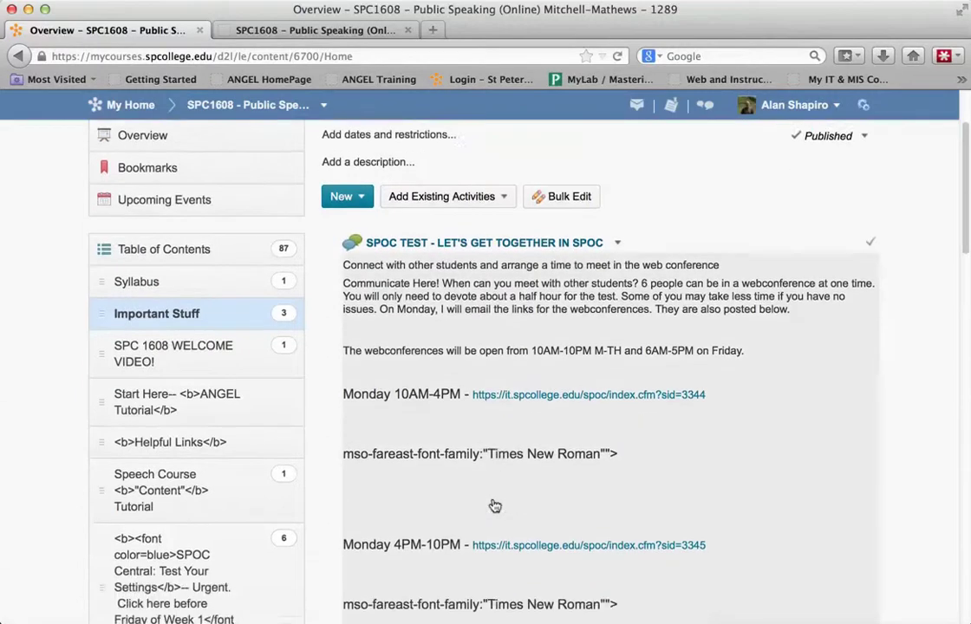
pyautogui.scroll(-10, 494, 506)
pyautogui.scroll(-7, 494, 505)
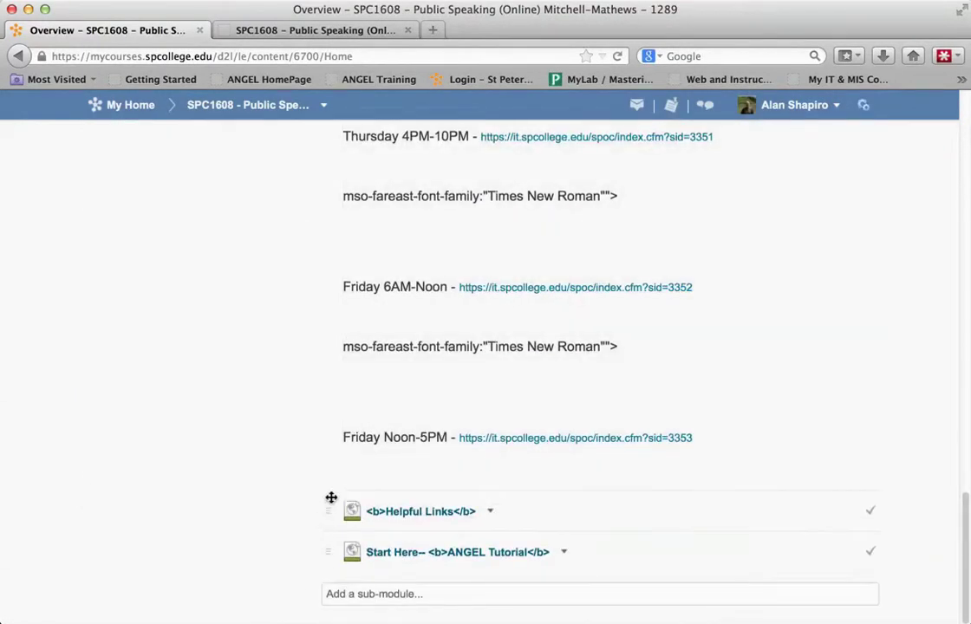
pyautogui.moveTo(331, 498); pyautogui.dragTo(336, 107)
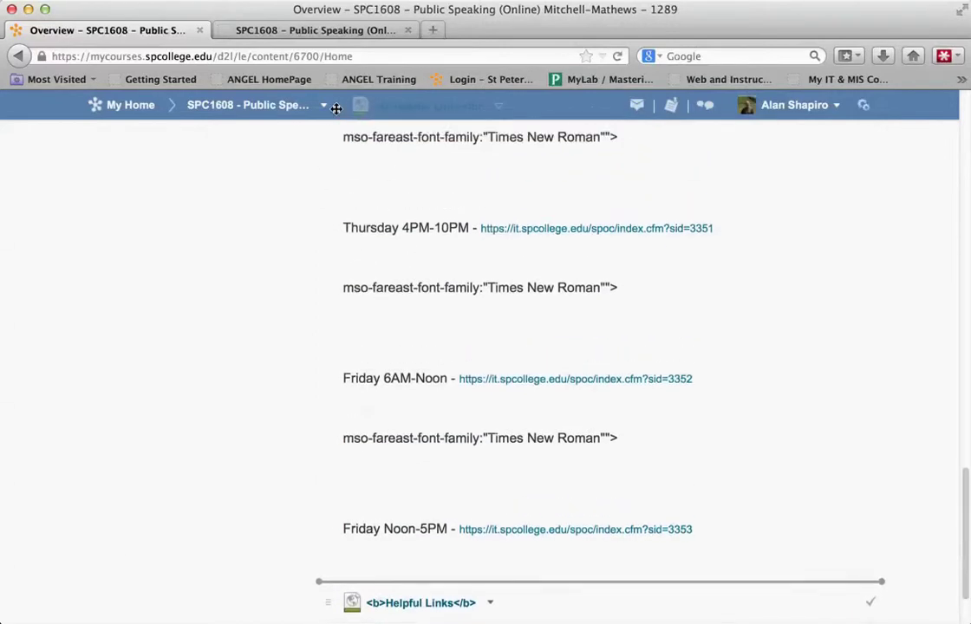
pyautogui.moveTo(336, 108); pyautogui.dragTo(352, 112)
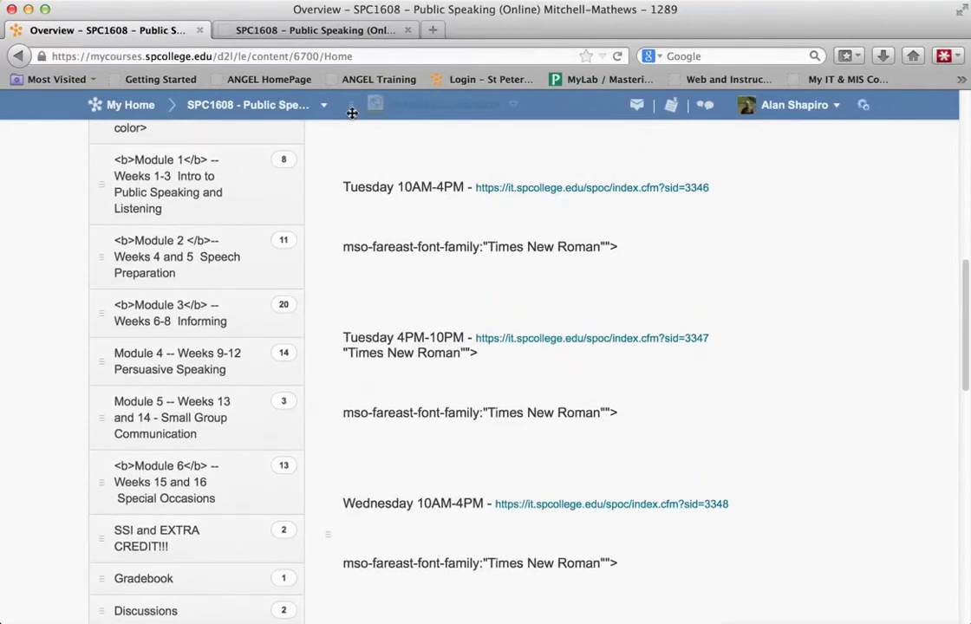
pyautogui.moveTo(352, 113)
pyautogui.mouseDown()
pyautogui.moveTo(328, 77)
pyautogui.moveTo(371, 60)
pyautogui.moveTo(374, 47)
pyautogui.moveTo(330, 222)
pyautogui.mouseUp()
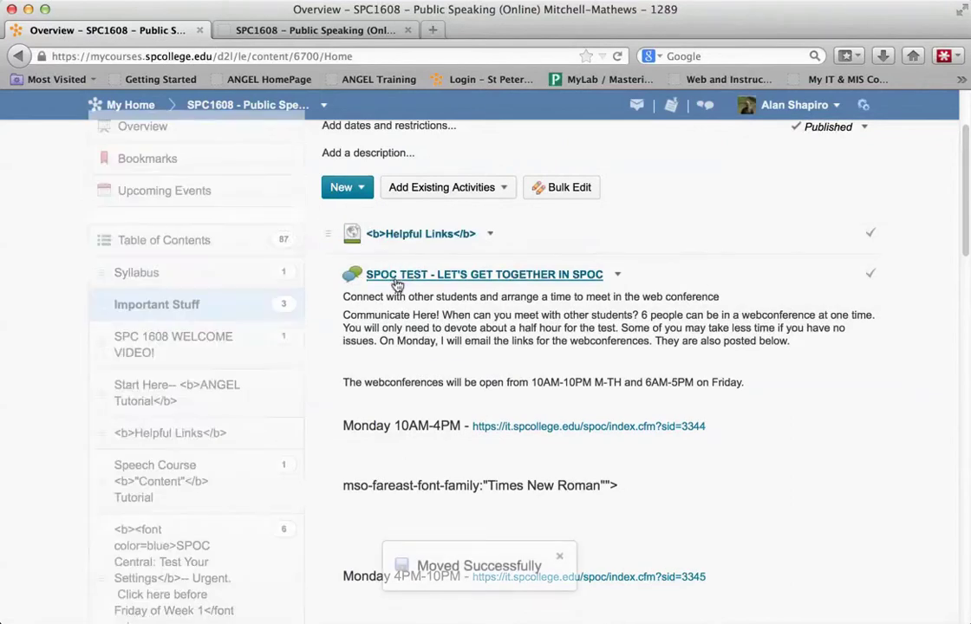